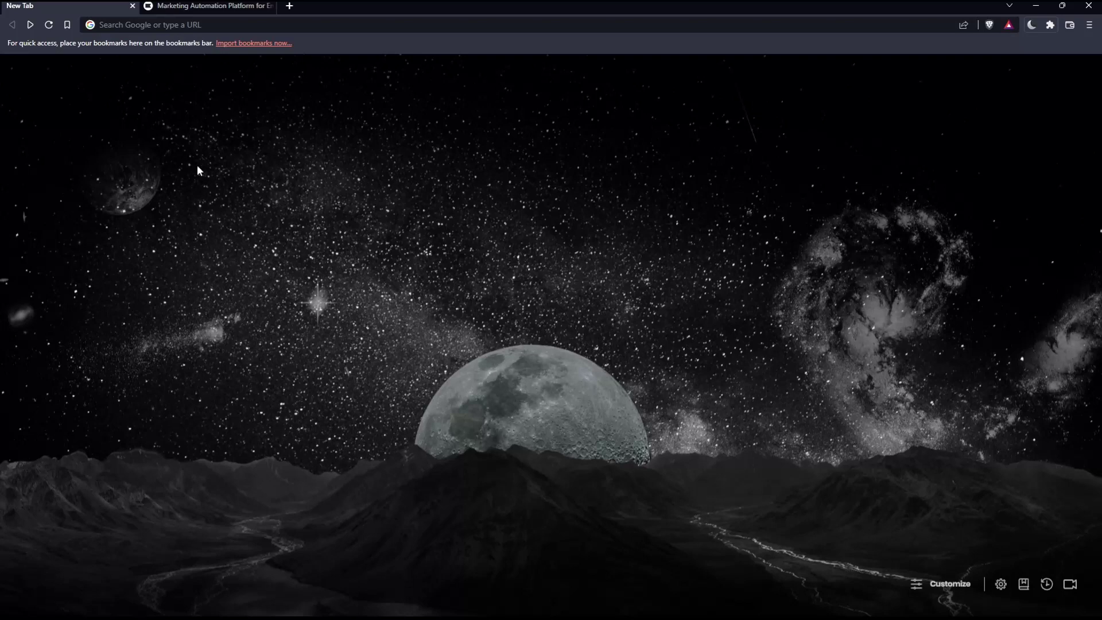
- Navigate to klaviyo.com via the address bar suggestion
click(214, 27)
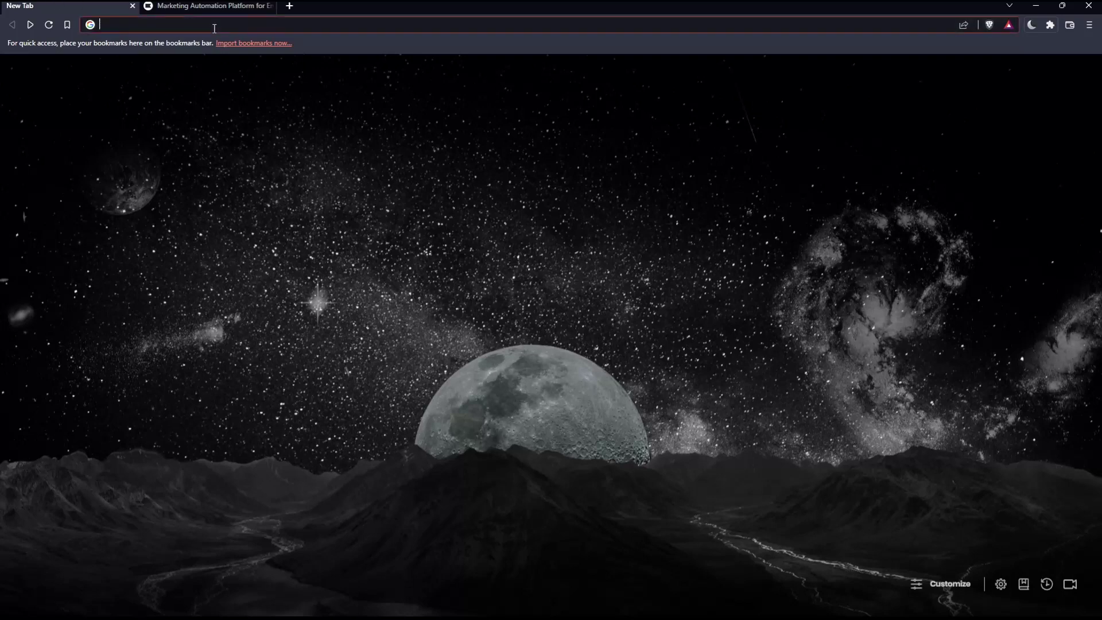
text(klavio)
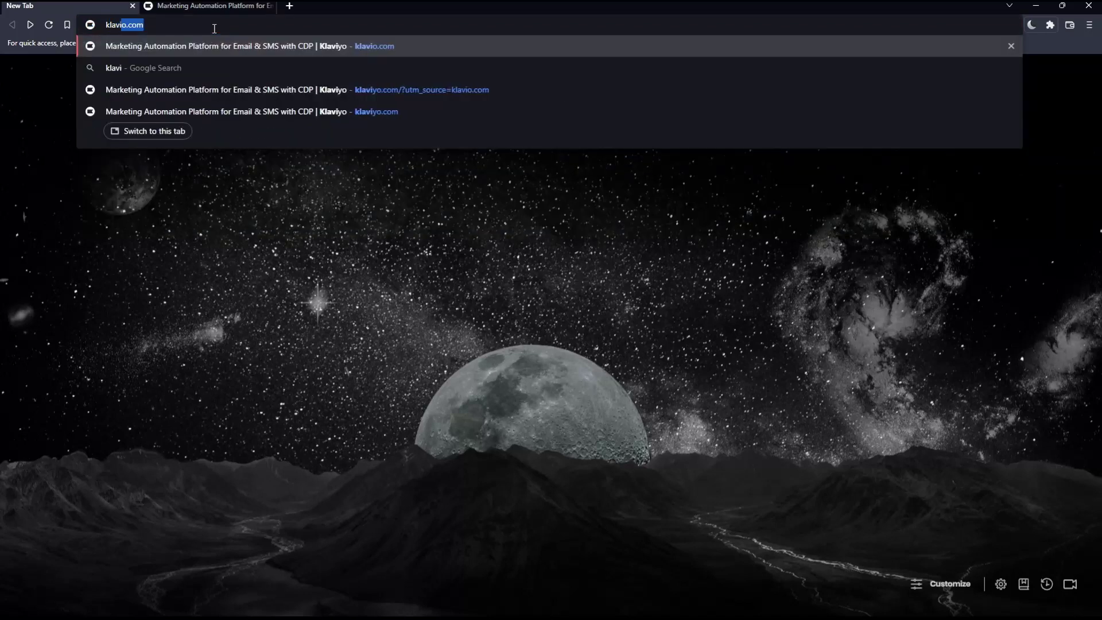
text(.com)
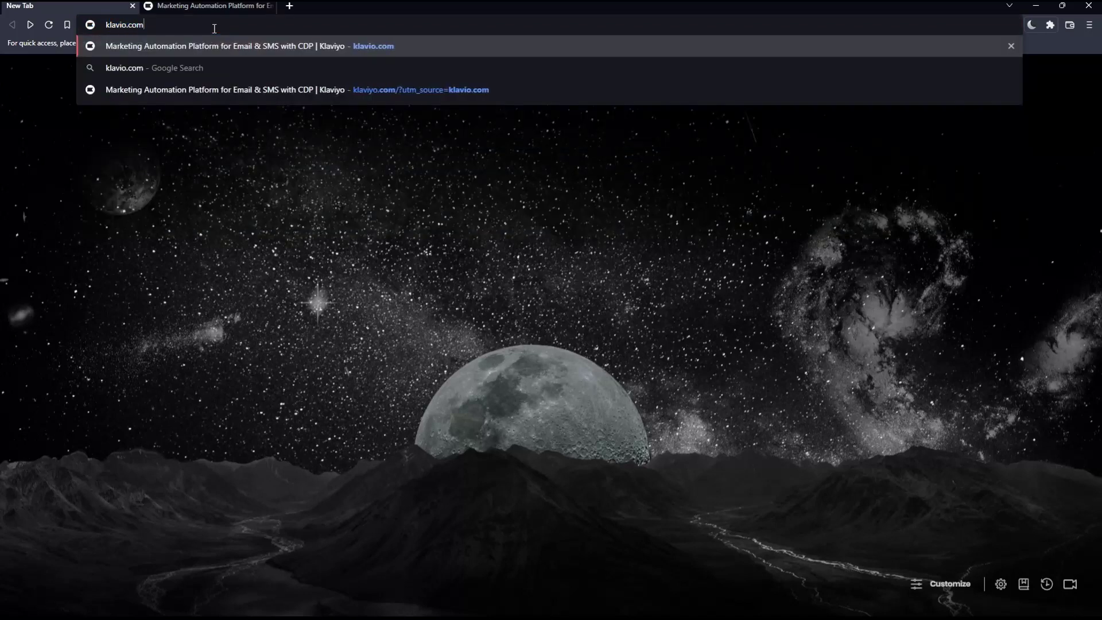
click(128, 47)
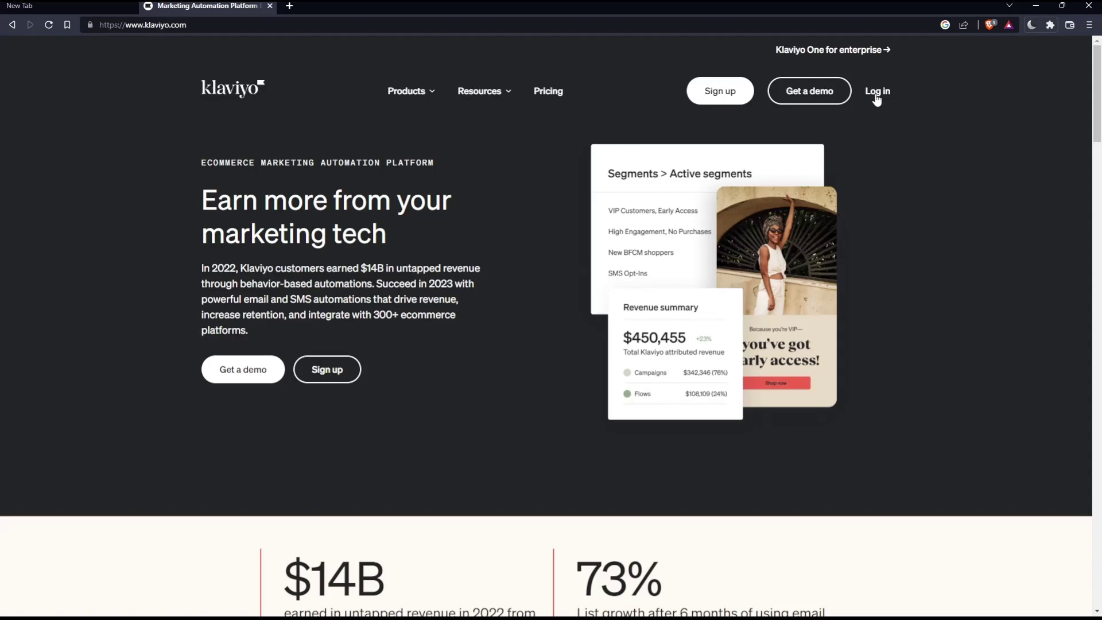
- Go to the Klaviyo Welcome Back login page from the homepage navigation
click(876, 95)
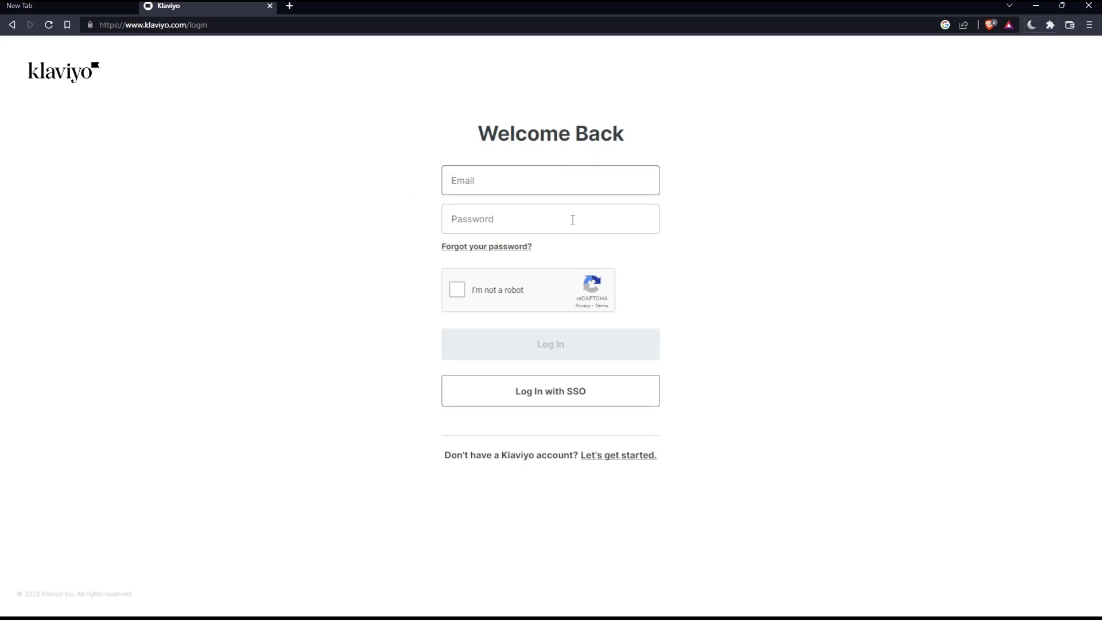
click(224, 342)
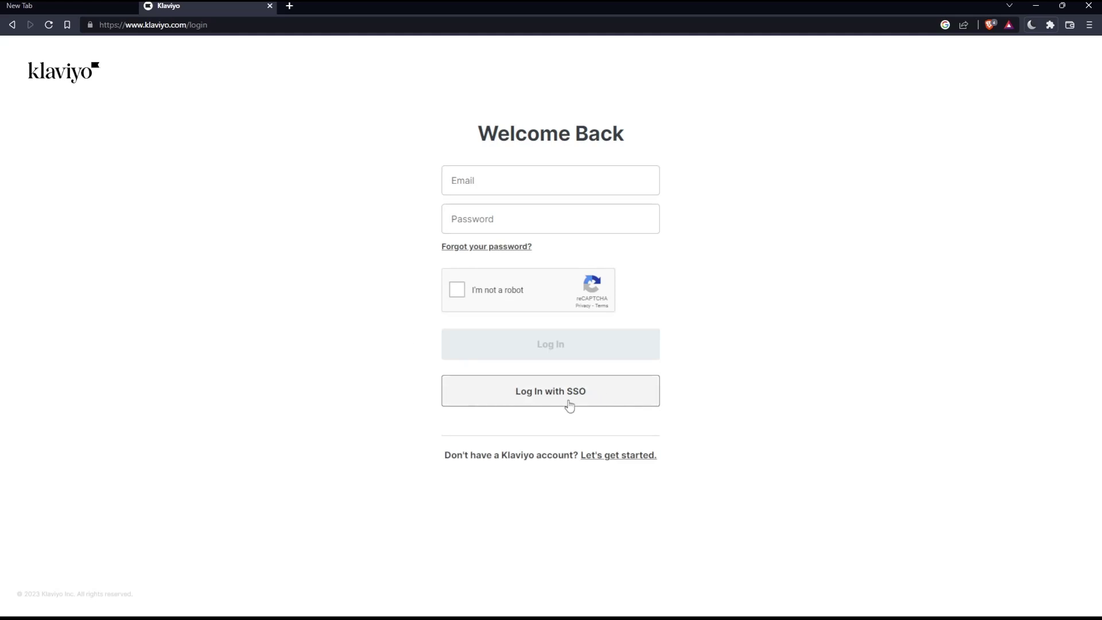
- Follow the "Let's get started." link to the free account registration form
click(612, 459)
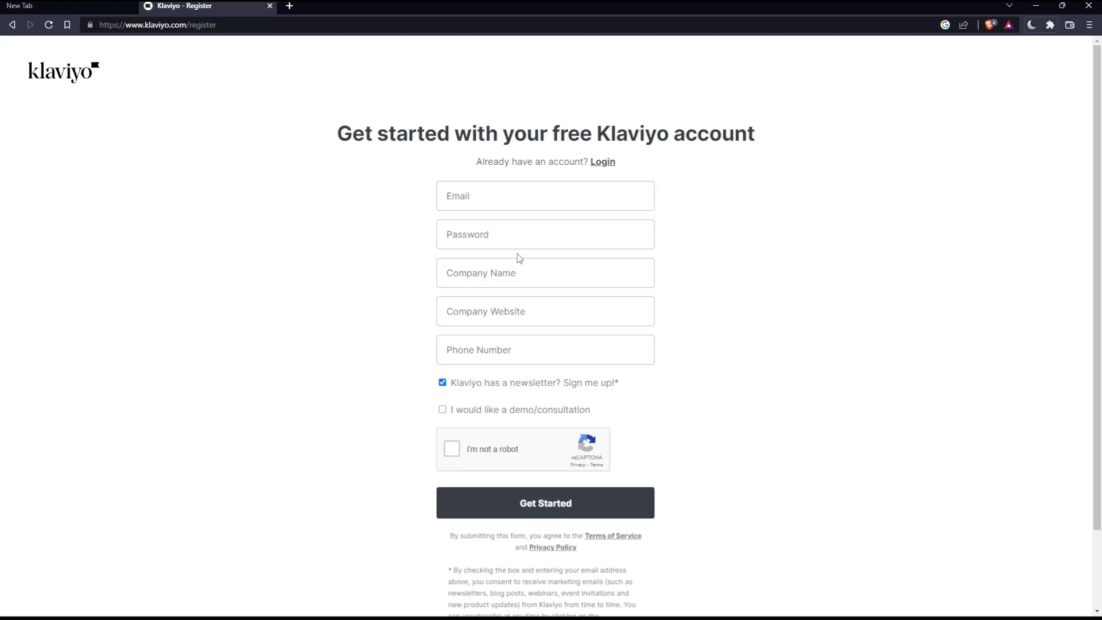
scroll(519, 257, down, 2)
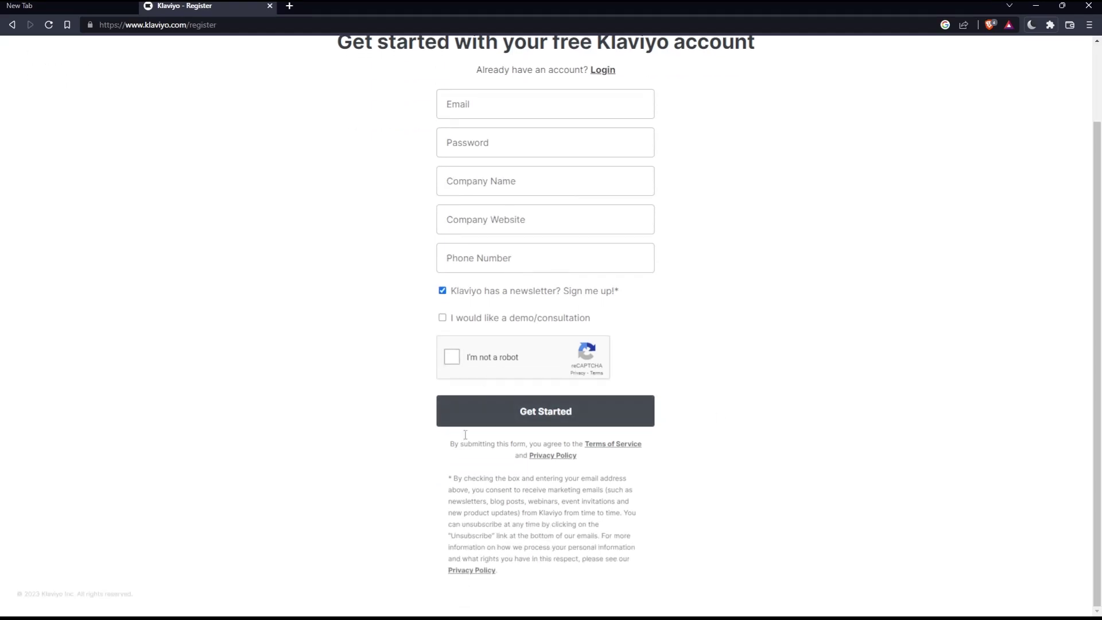
scroll(483, 324, up, 2)
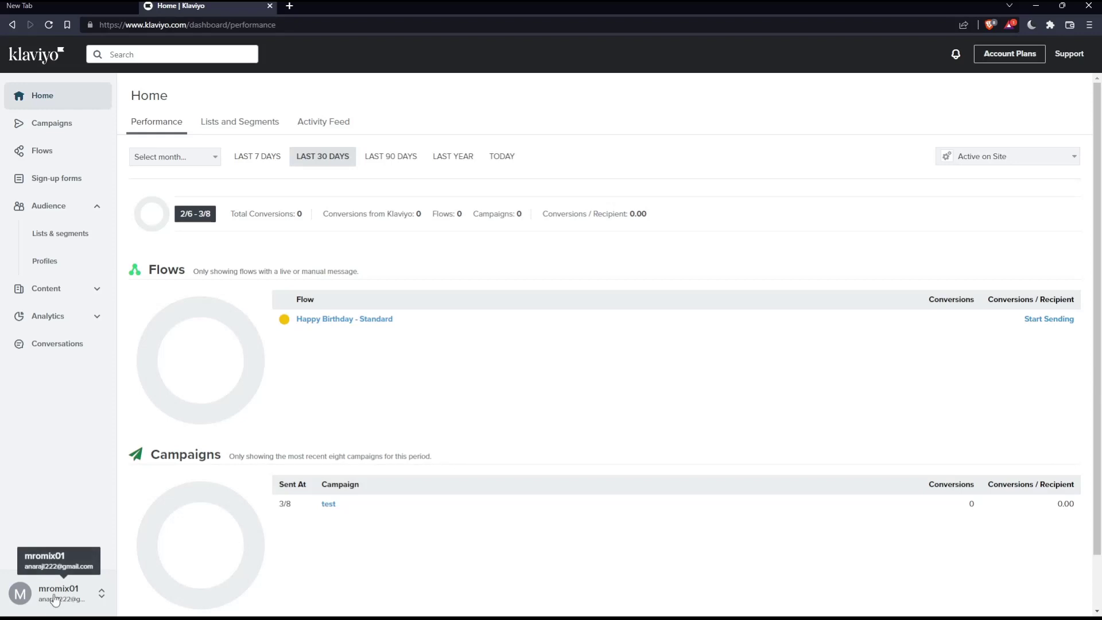
- Reach the Integrations page from the account menu in the sidebar
click(54, 599)
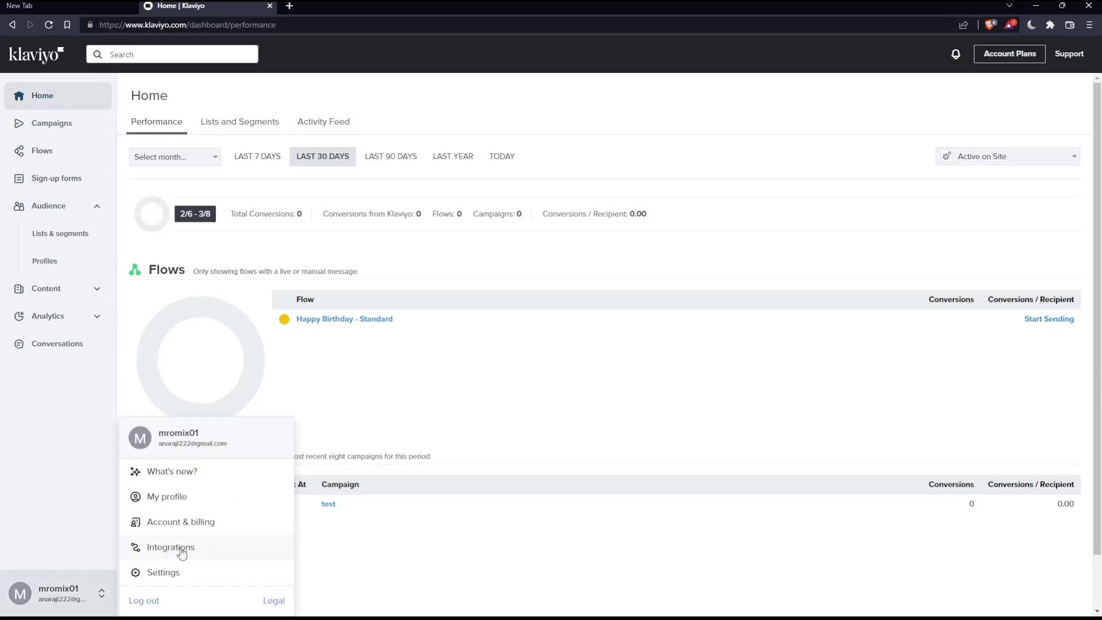
click(214, 548)
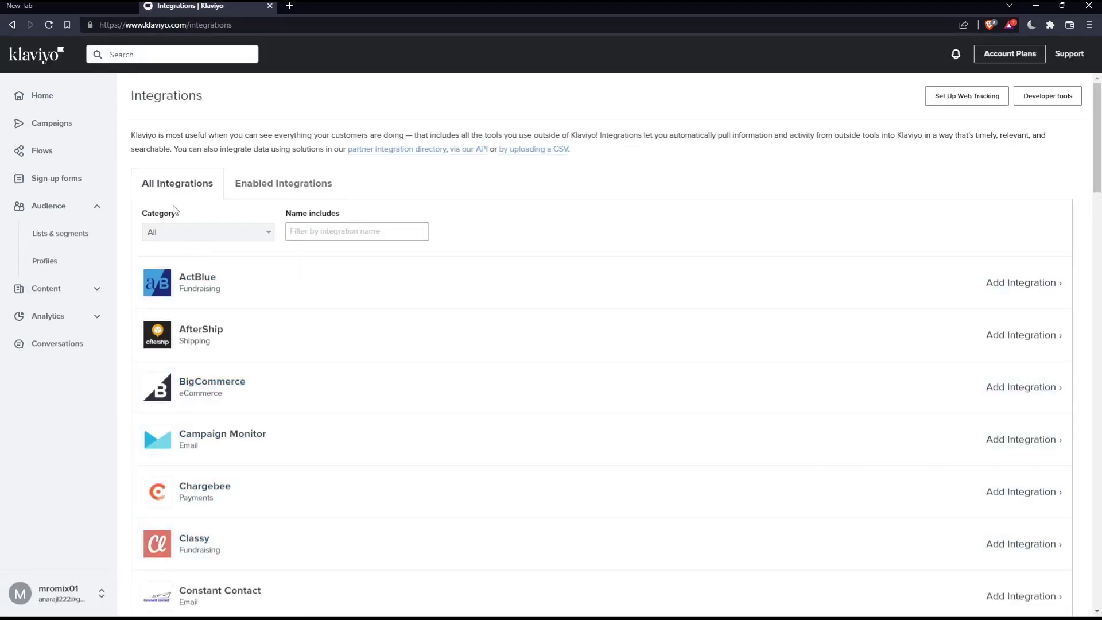
click(256, 191)
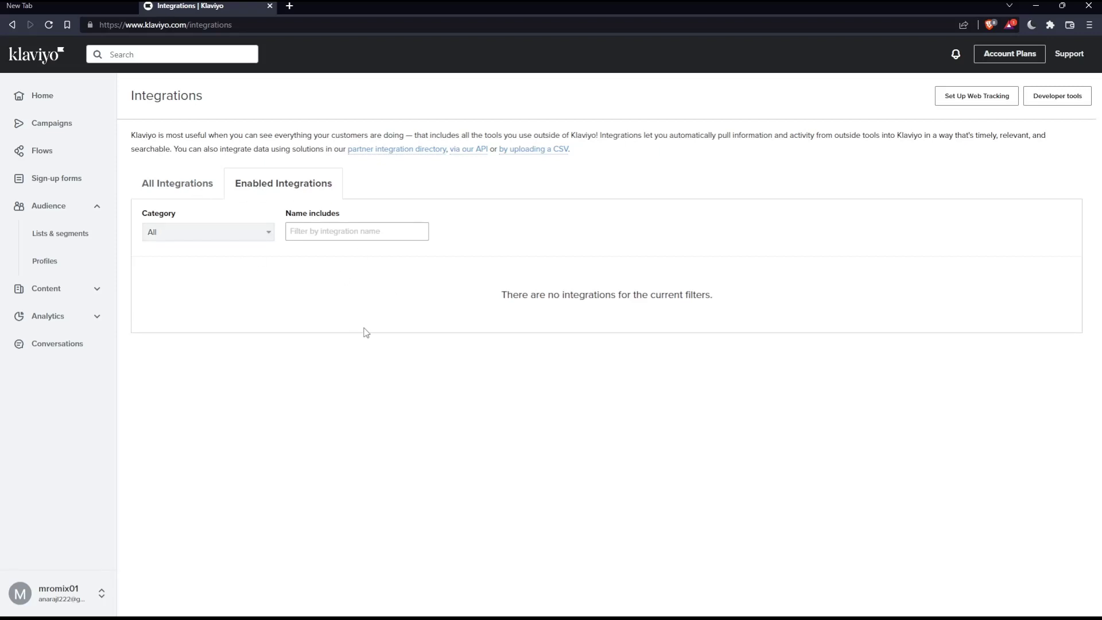
click(190, 194)
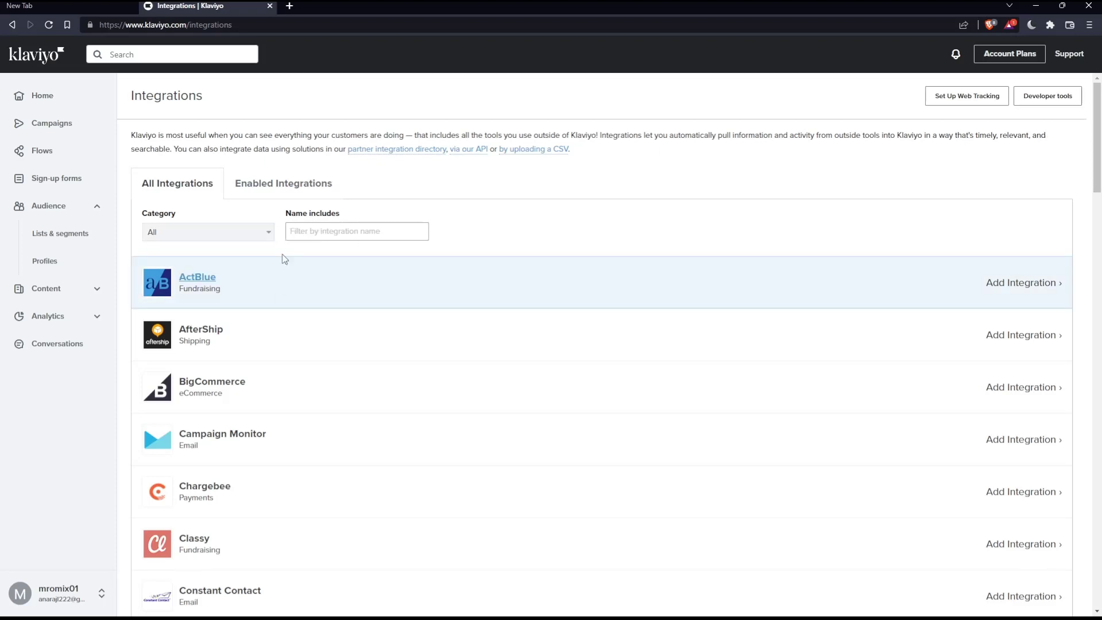
click(324, 233)
text(wor)
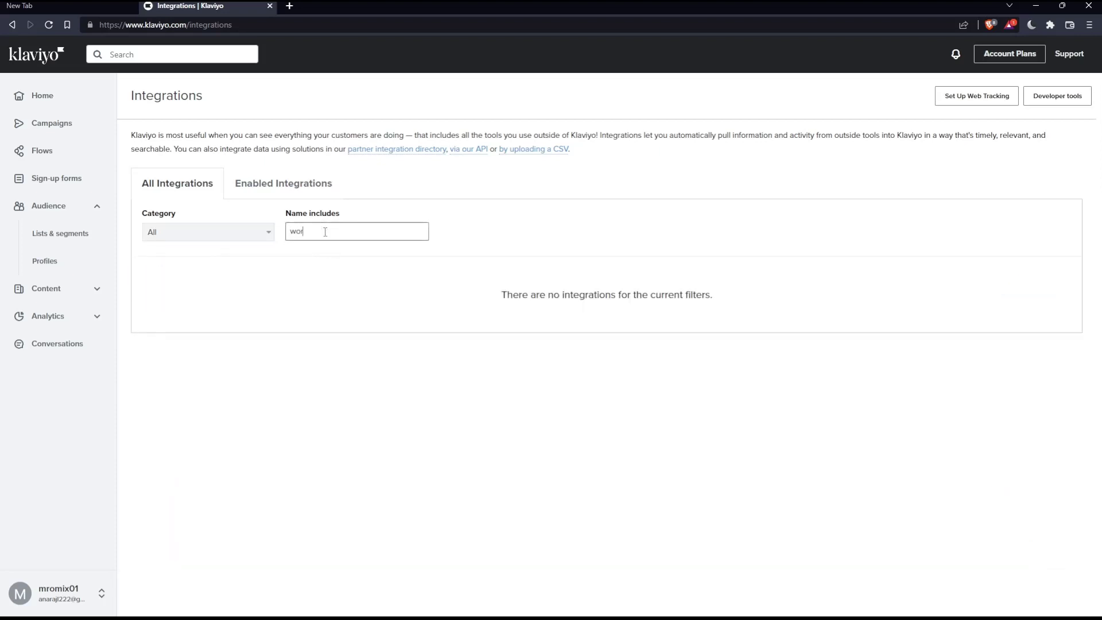
text(dpress)
key(BackSpace)
key(BackSpace)
key(BackSpace)
key(BackSpace)
key(BackSpace)
key(BackSpace)
key(BackSpace)
key(BackSpace)
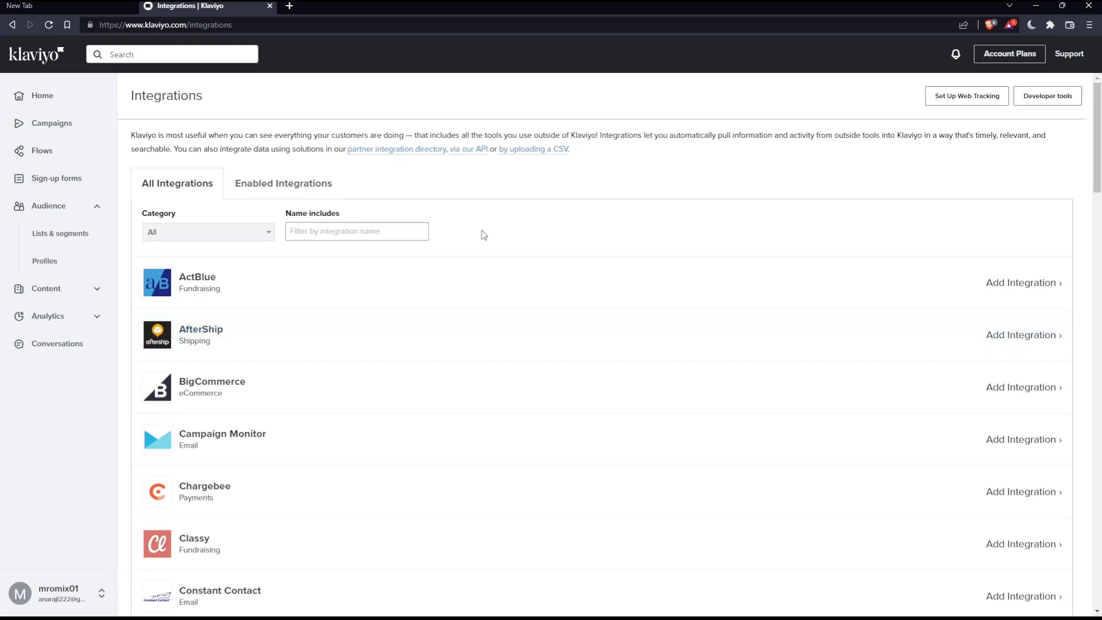
scroll(483, 235, down, 3)
scroll(484, 246, down, 3)
scroll(485, 246, down, 4)
scroll(465, 256, down, 4)
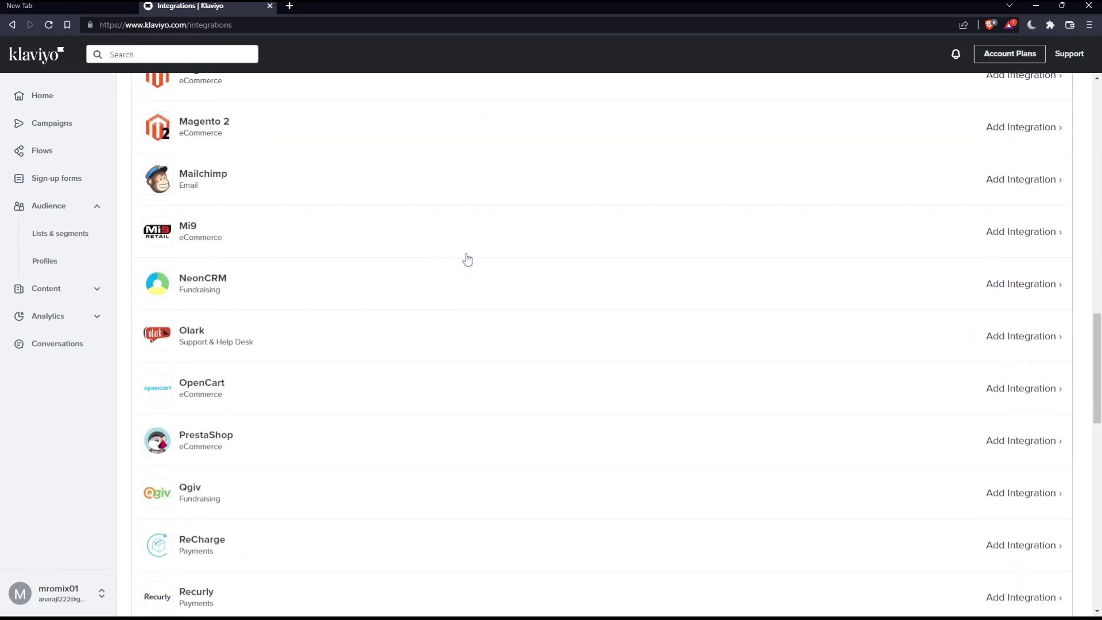
scroll(466, 259, down, 3)
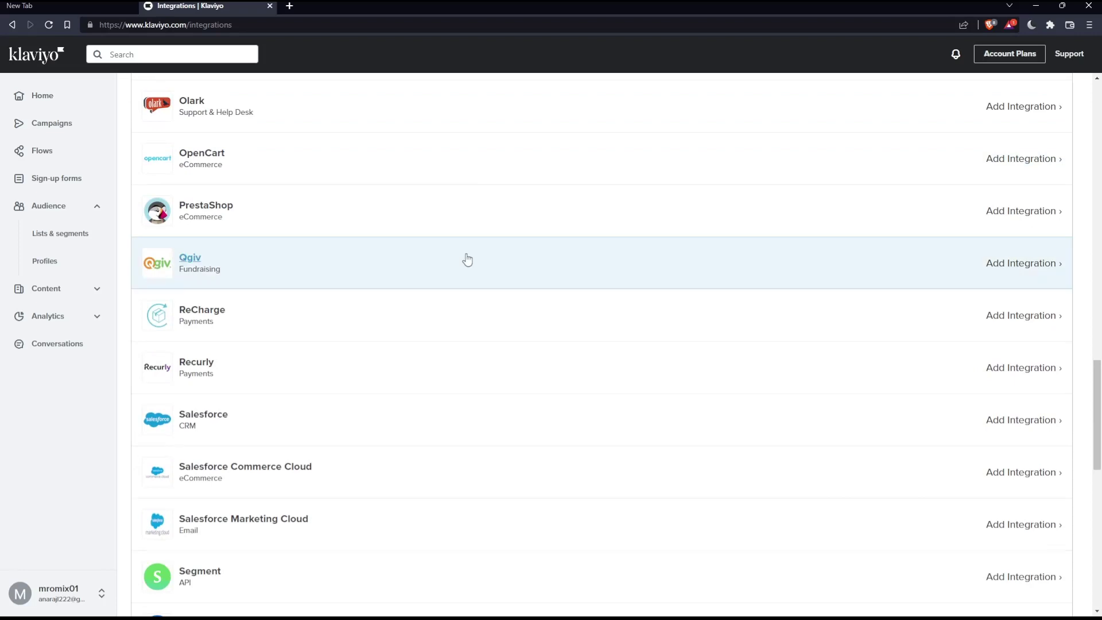
scroll(466, 259, down, 2)
scroll(466, 258, down, 3)
scroll(466, 258, down, 2)
scroll(466, 259, down, 3)
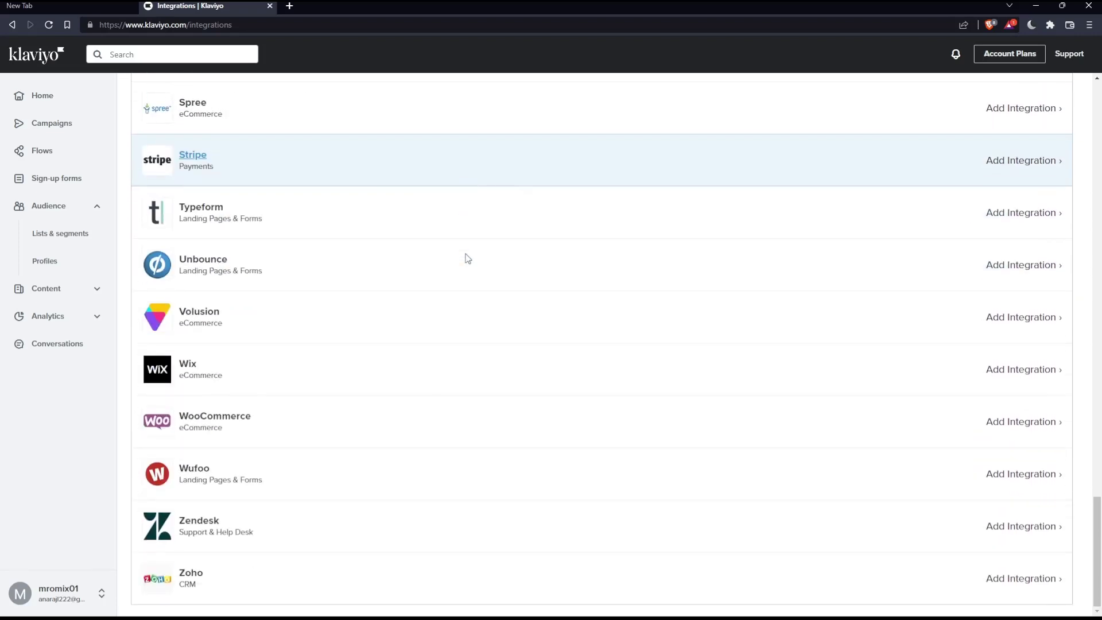